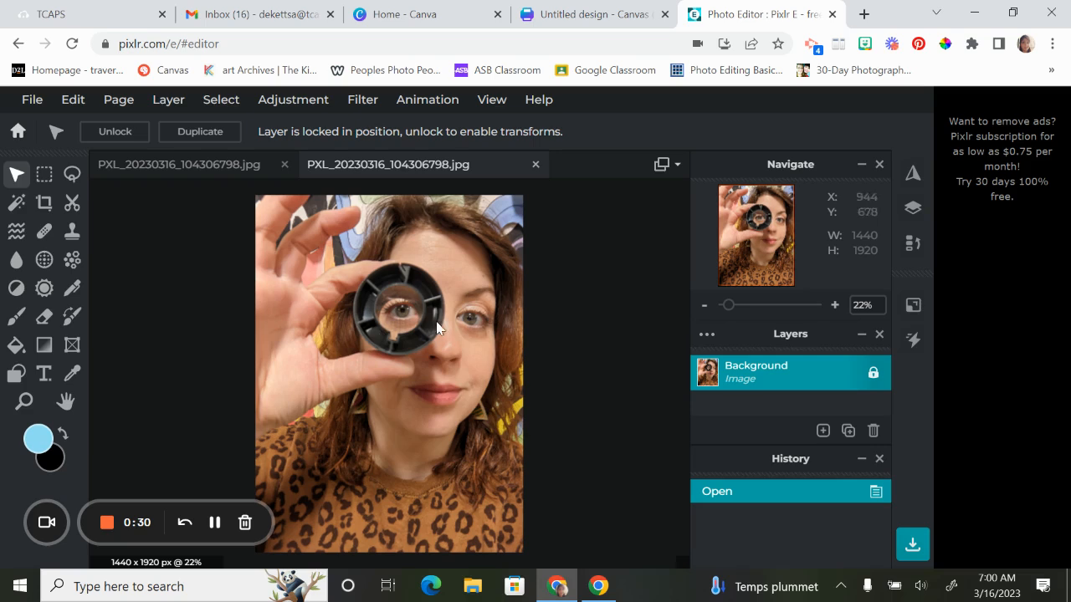
# Step: Unlock the Background layer and outline the ring's inner opening, including its lower notch, with a polygonal lasso selection
pyautogui.click(872, 373)
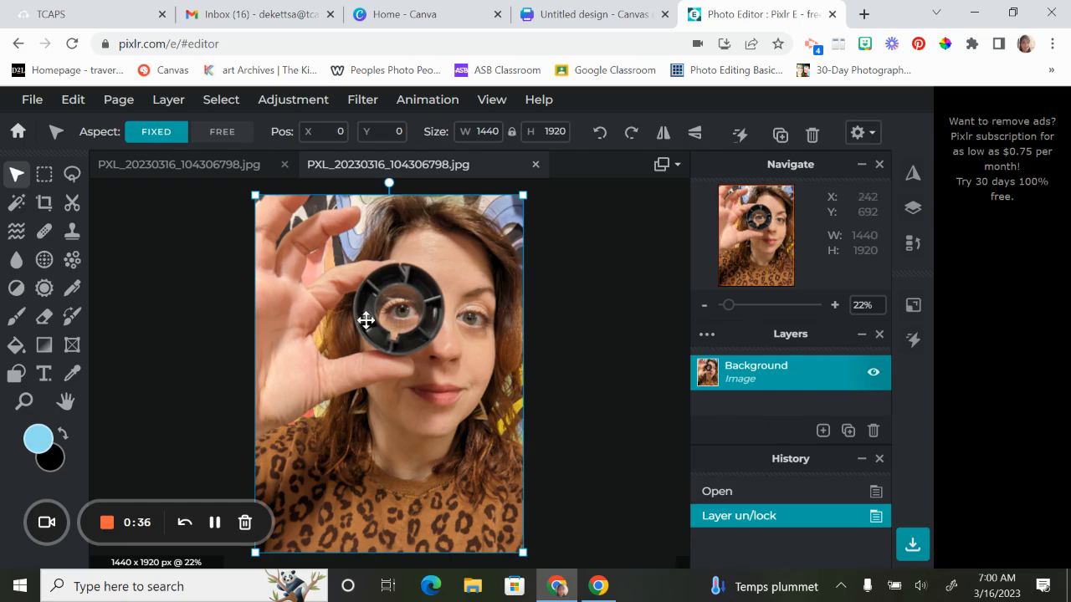
pyautogui.scroll(5, 347, 311)
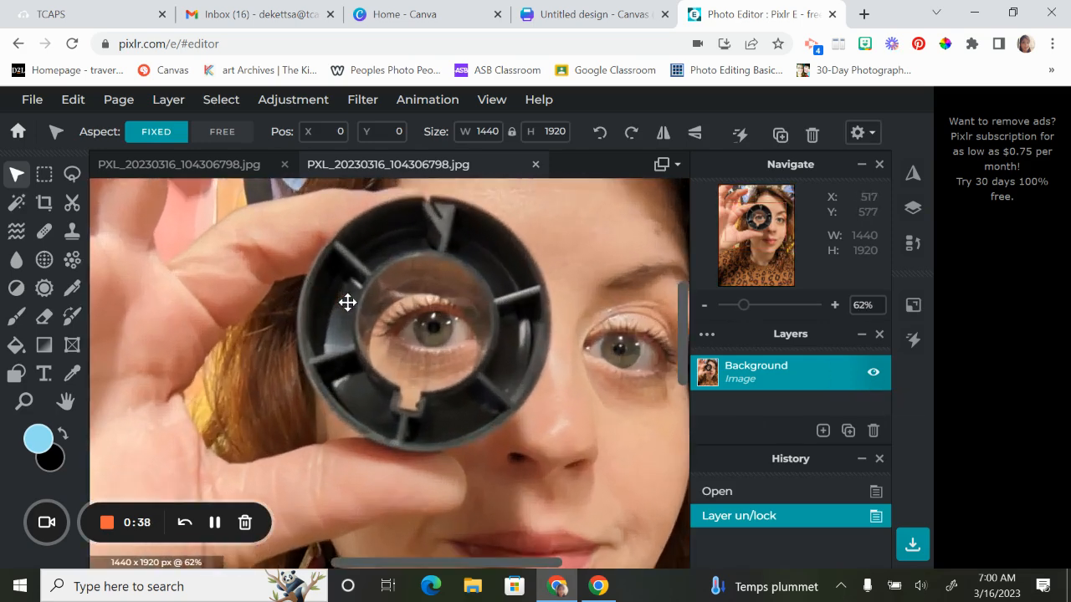
pyautogui.scroll(1, 347, 303)
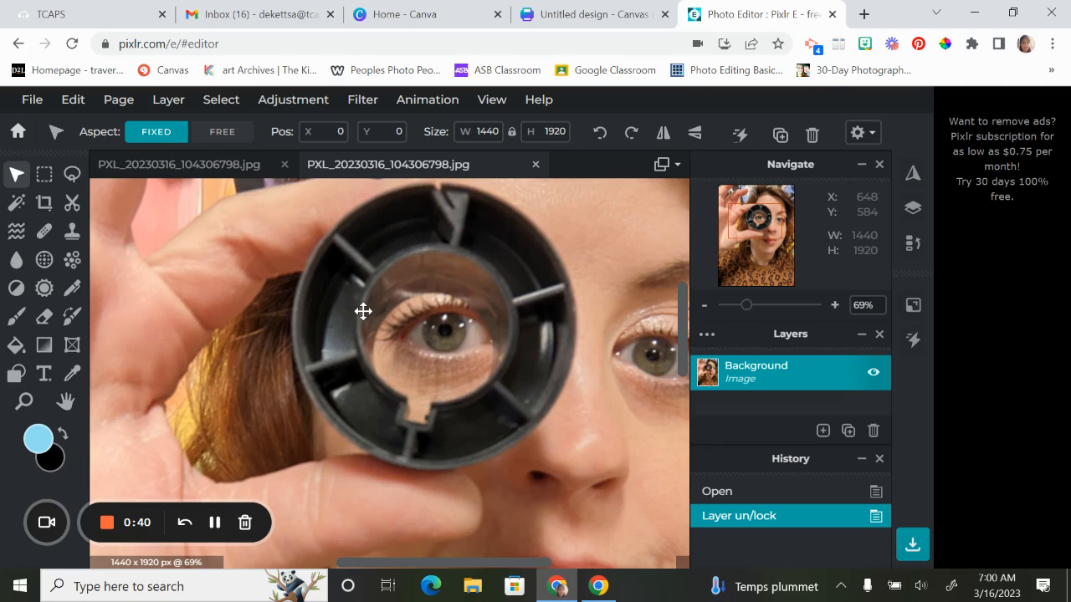
pyautogui.click(72, 176)
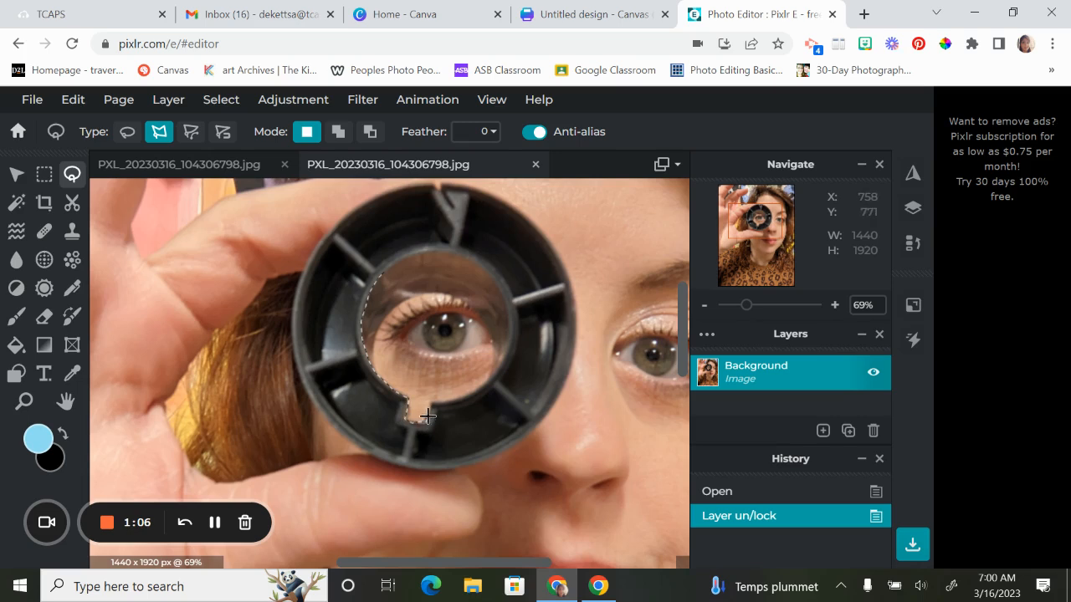
pyautogui.click(432, 411)
pyautogui.click(424, 424)
pyautogui.click(430, 404)
pyautogui.click(487, 381)
pyautogui.click(506, 345)
pyautogui.click(509, 316)
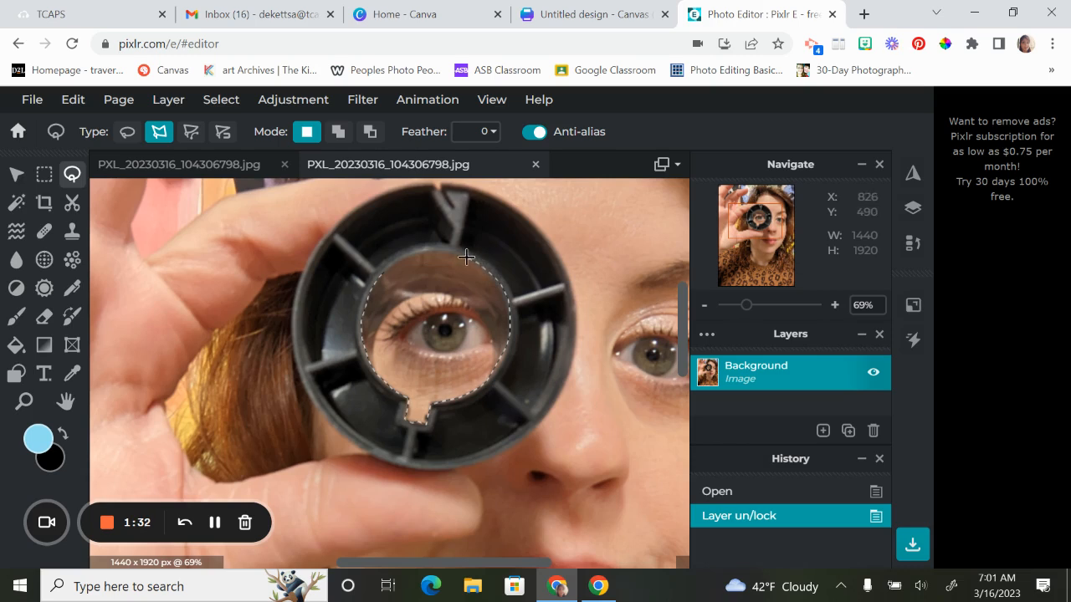
pyautogui.click(389, 266)
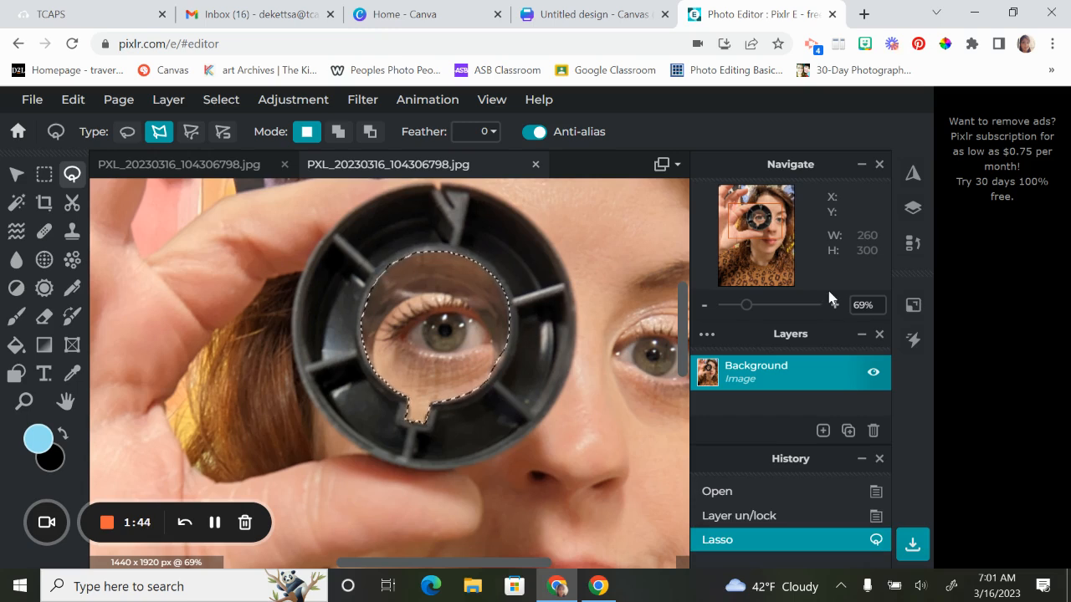
# Step: Delete the selected eye area inside the ring and clear the selection
pyautogui.press('Delete')
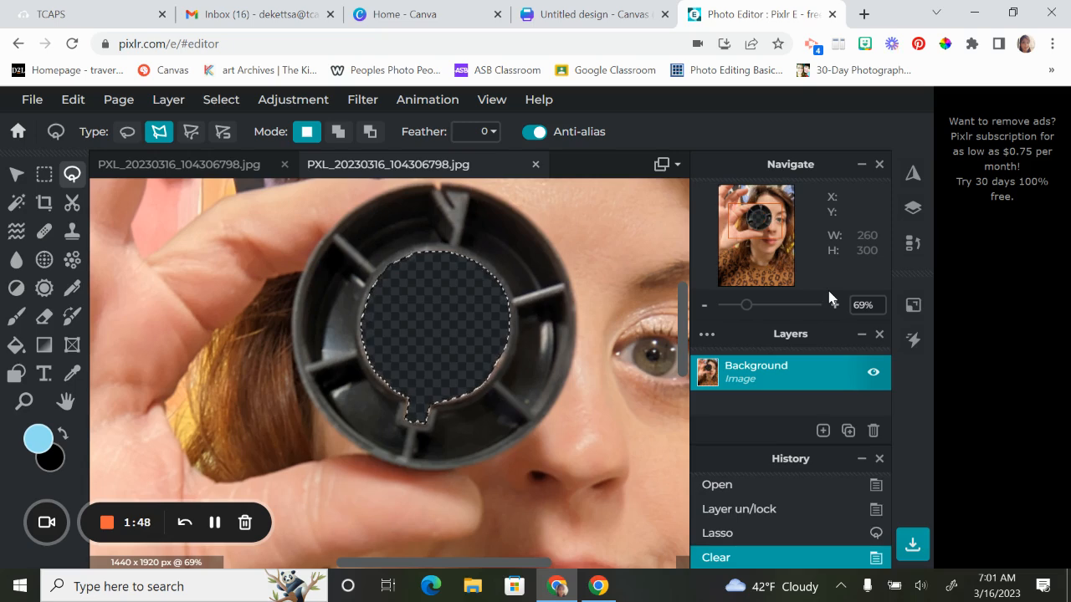
pyautogui.scroll(-1, 602, 334)
pyautogui.scroll(-2, 602, 334)
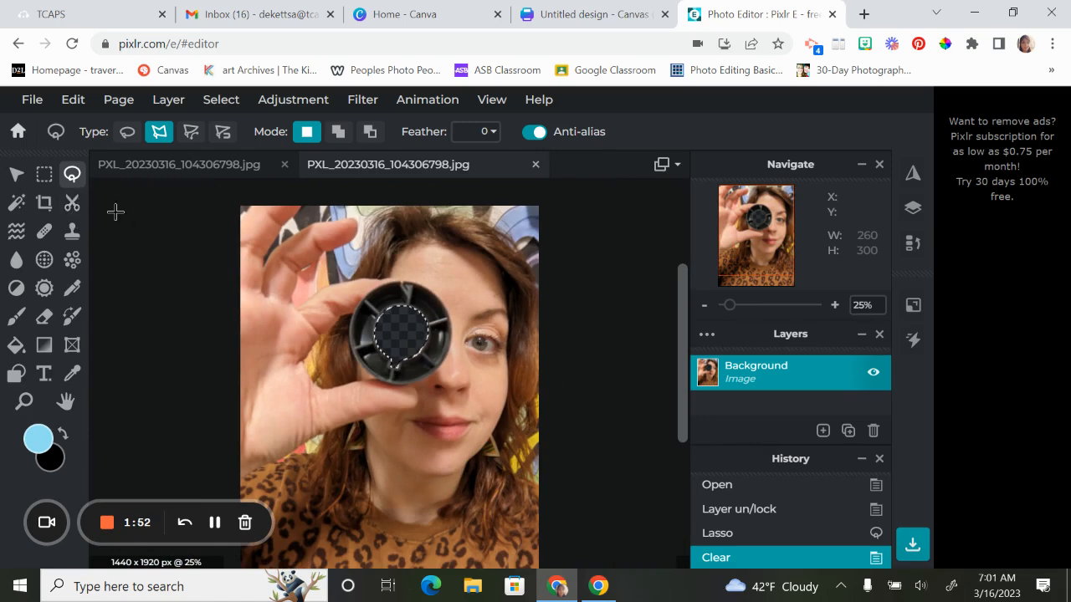
pyautogui.click(149, 314)
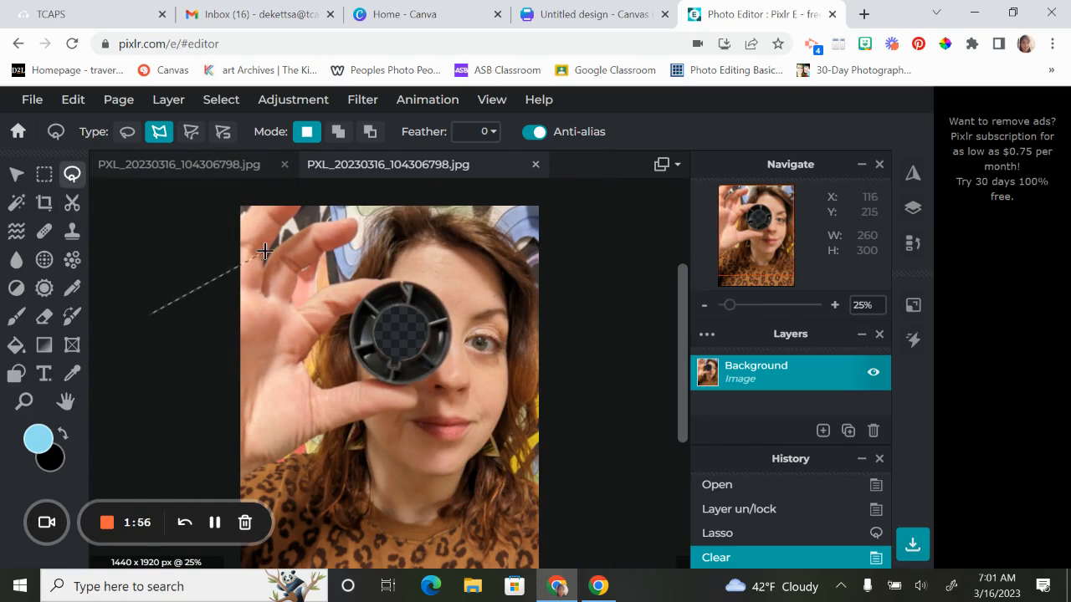
pyautogui.click(17, 174)
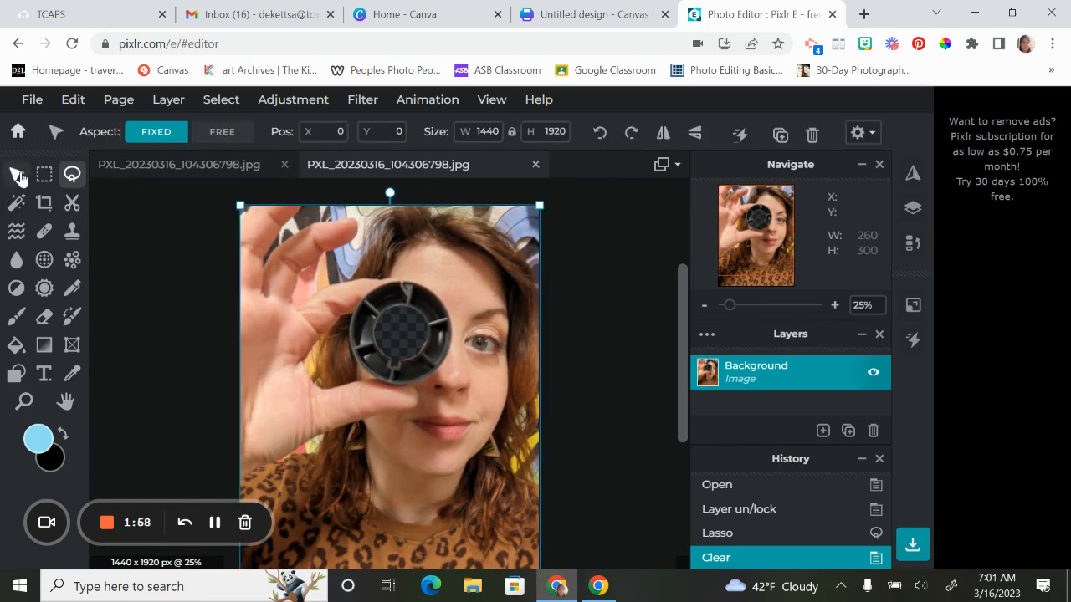
# Step: Add the image Untitled design (79) from Downloads as a layer and place it beneath the Background layer
pyautogui.click(170, 102)
pyautogui.click(188, 166)
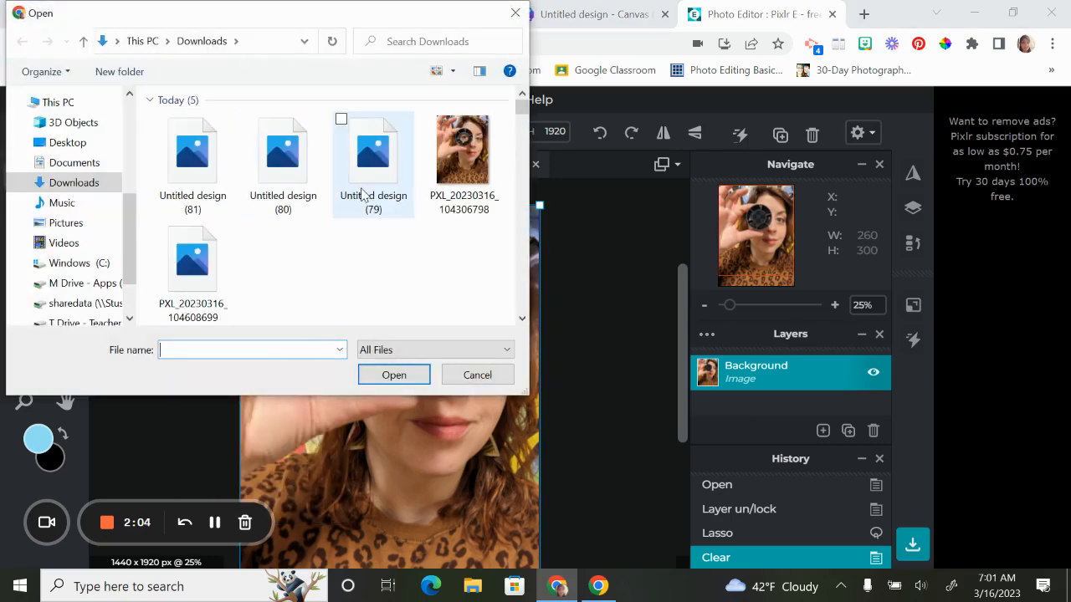
pyautogui.doubleClick(359, 164)
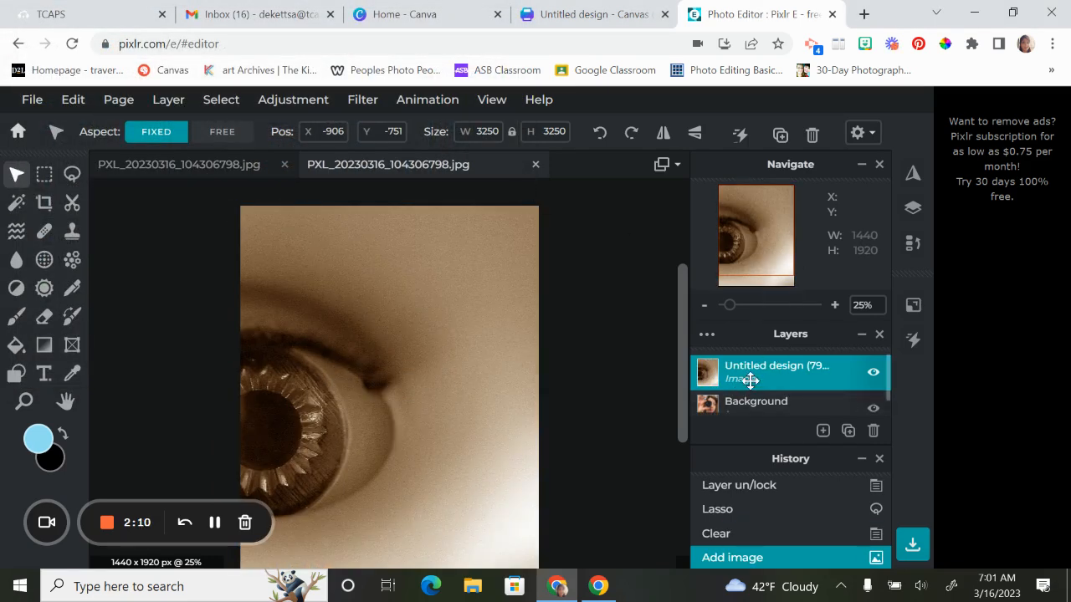
pyautogui.moveTo(746, 373); pyautogui.dragTo(750, 401)
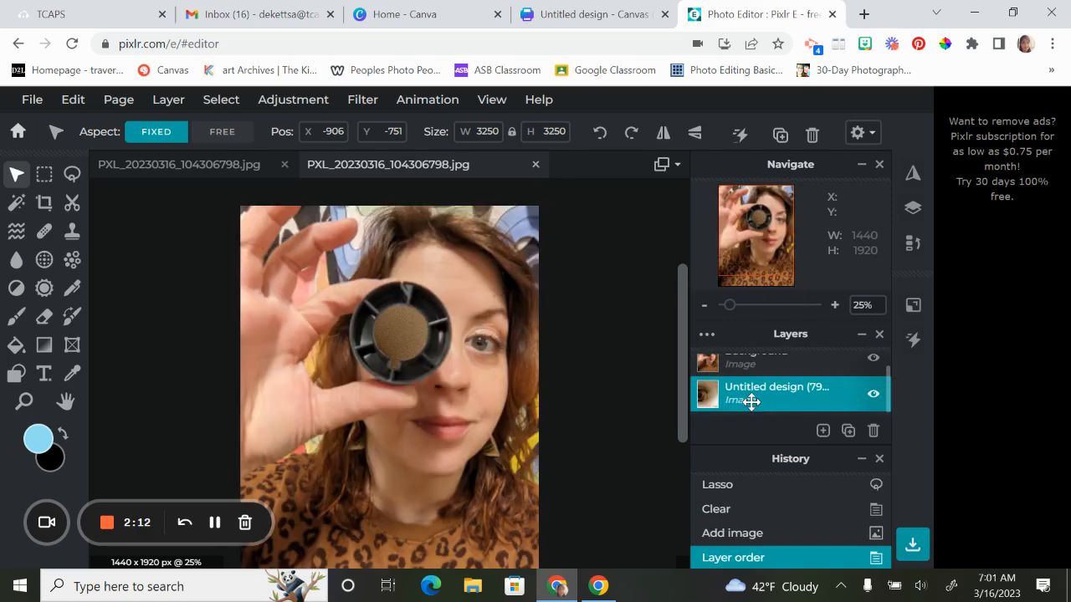
# Step: Lock the Background layer and set its opacity to 38
pyautogui.click(742, 360)
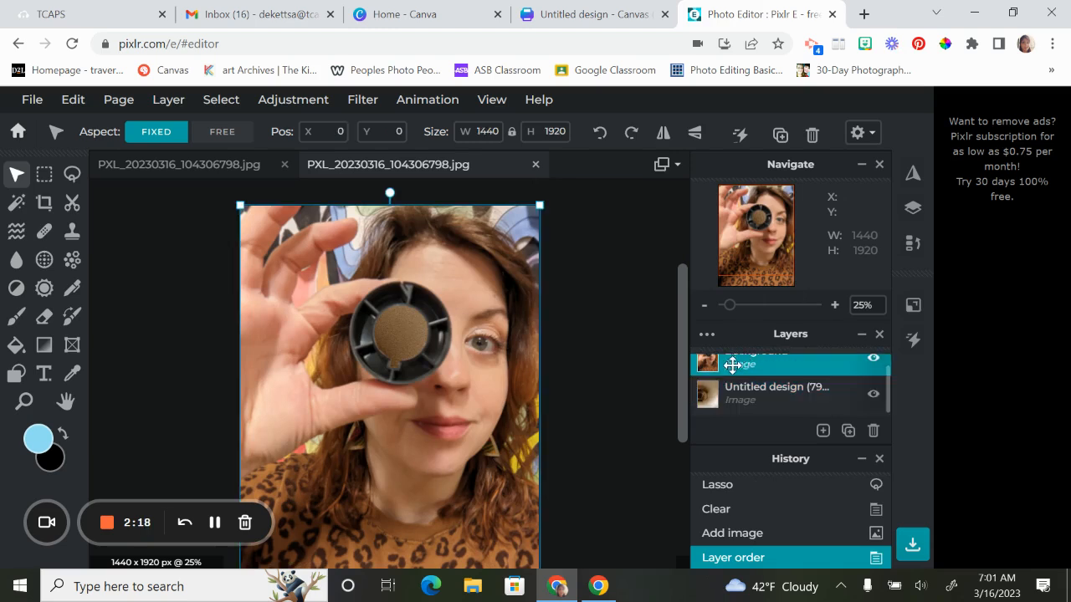
pyautogui.scroll(1, 769, 376)
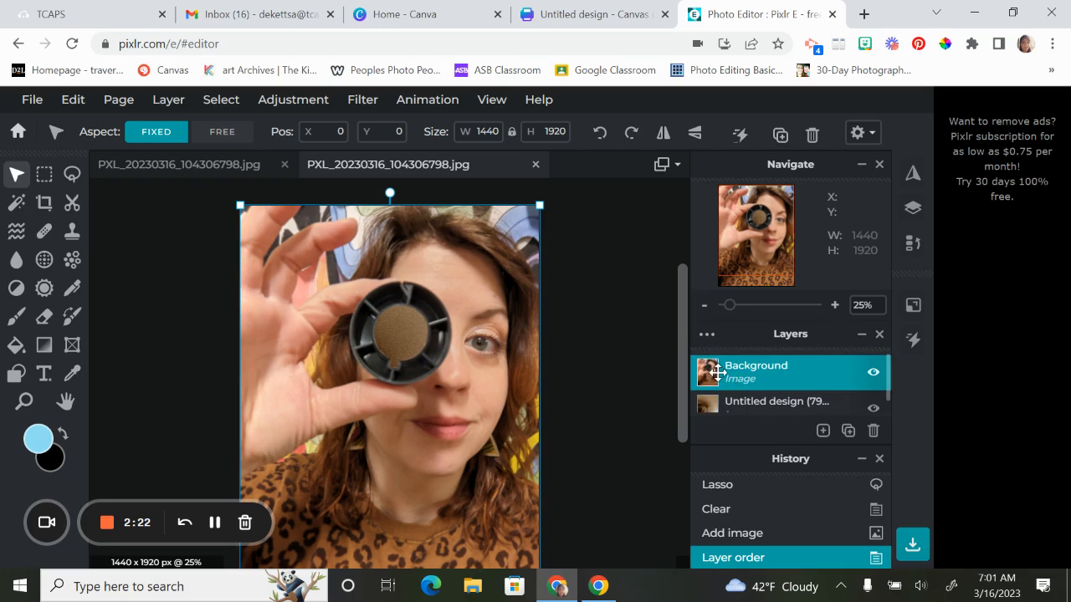
pyautogui.click(707, 334)
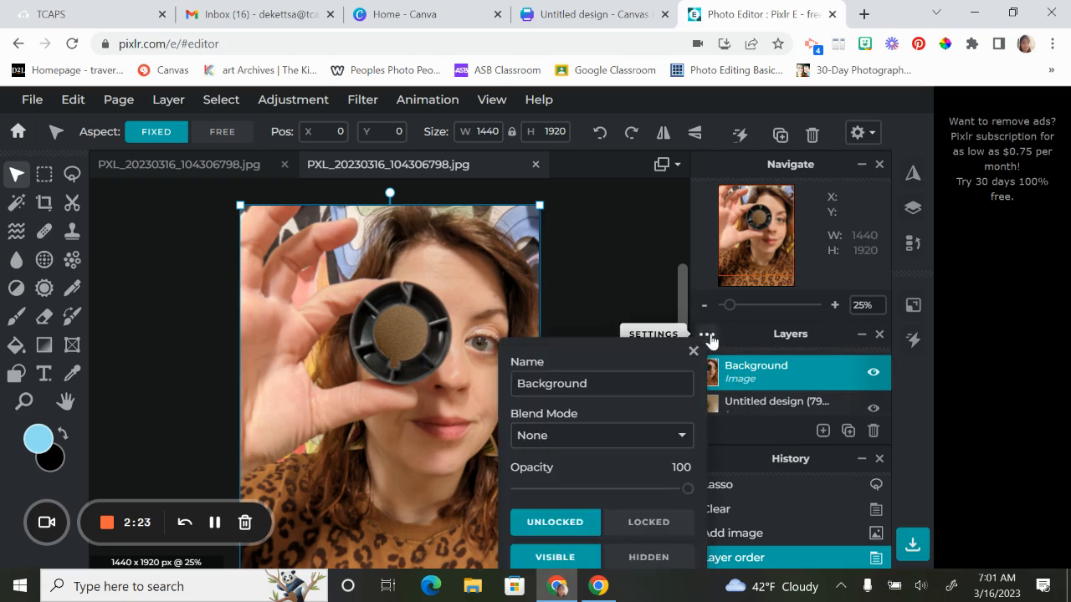
pyautogui.click(661, 522)
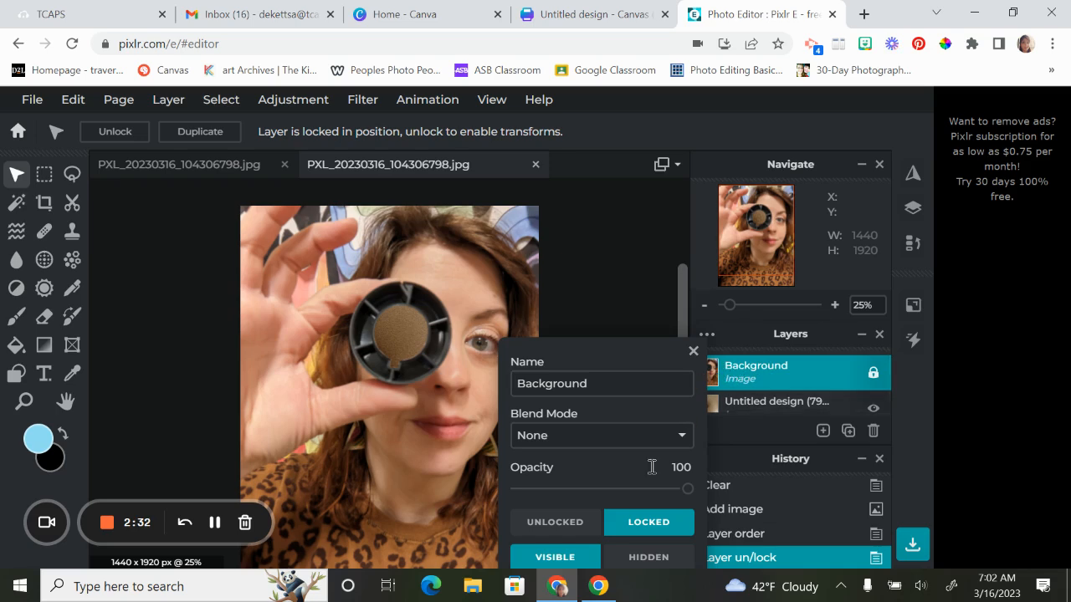
pyautogui.moveTo(687, 488); pyautogui.dragTo(583, 494)
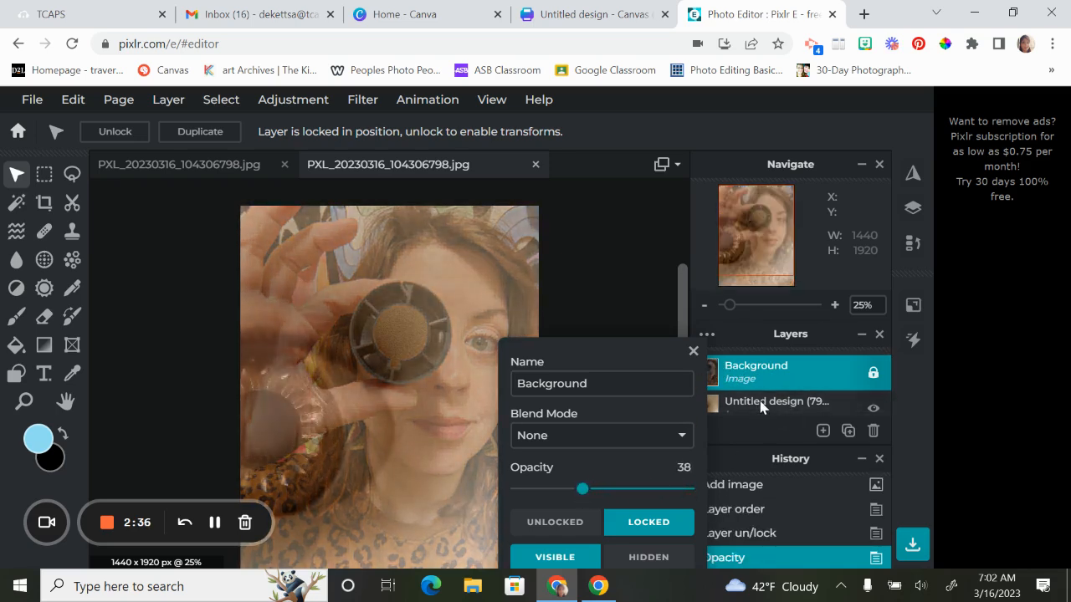
# Step: Scale the Untitled design (79) layer to about 623 × 623 px and position its eye behind the ring's opening
pyautogui.click(630, 277)
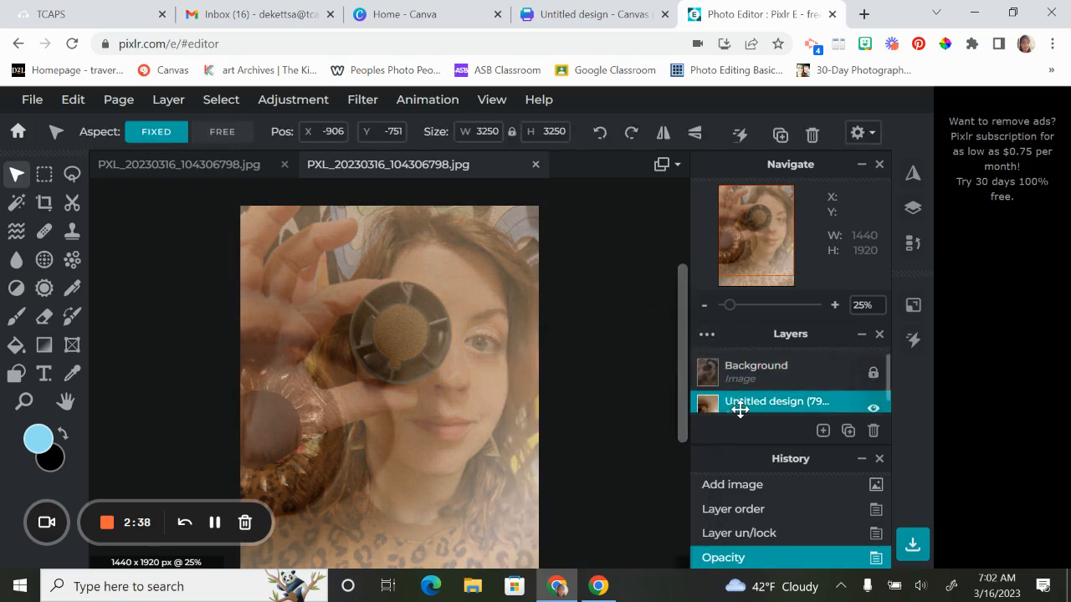
pyautogui.scroll(-1, 737, 401)
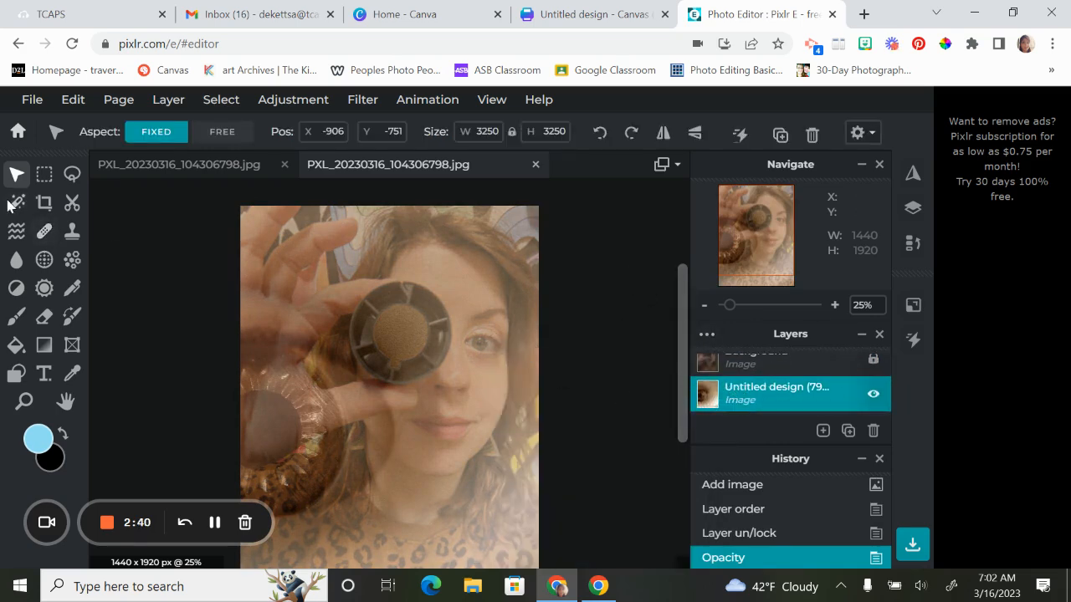
pyautogui.moveTo(268, 403); pyautogui.dragTo(324, 374)
pyautogui.scroll(1, 377, 306)
pyautogui.scroll(-4, 377, 306)
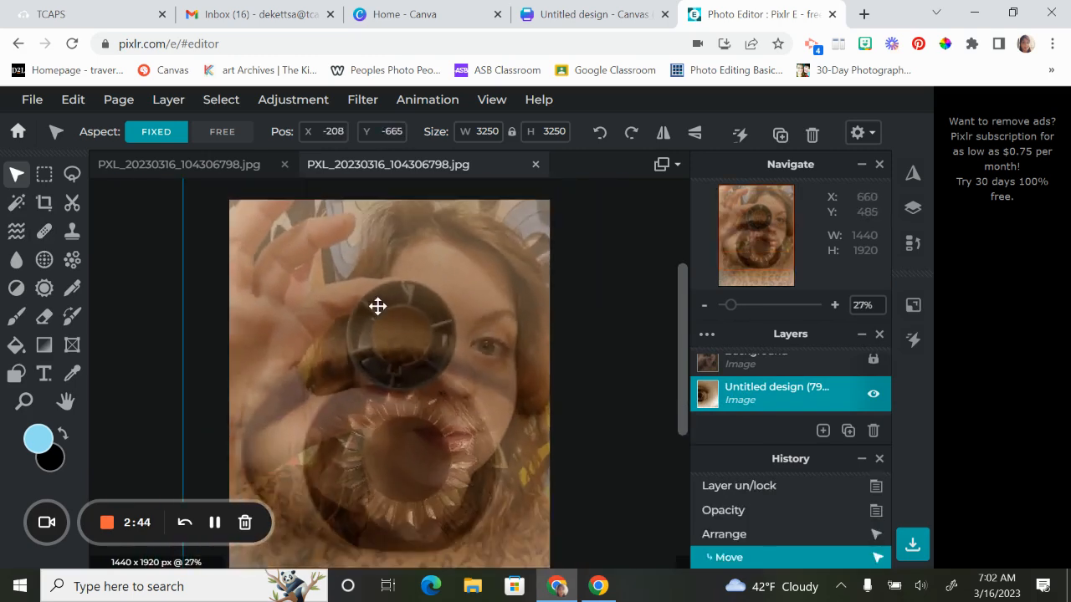
pyautogui.moveTo(282, 185); pyautogui.dragTo(454, 358)
pyautogui.moveTo(541, 432); pyautogui.dragTo(422, 313)
pyautogui.moveTo(334, 242); pyautogui.dragTo(398, 285)
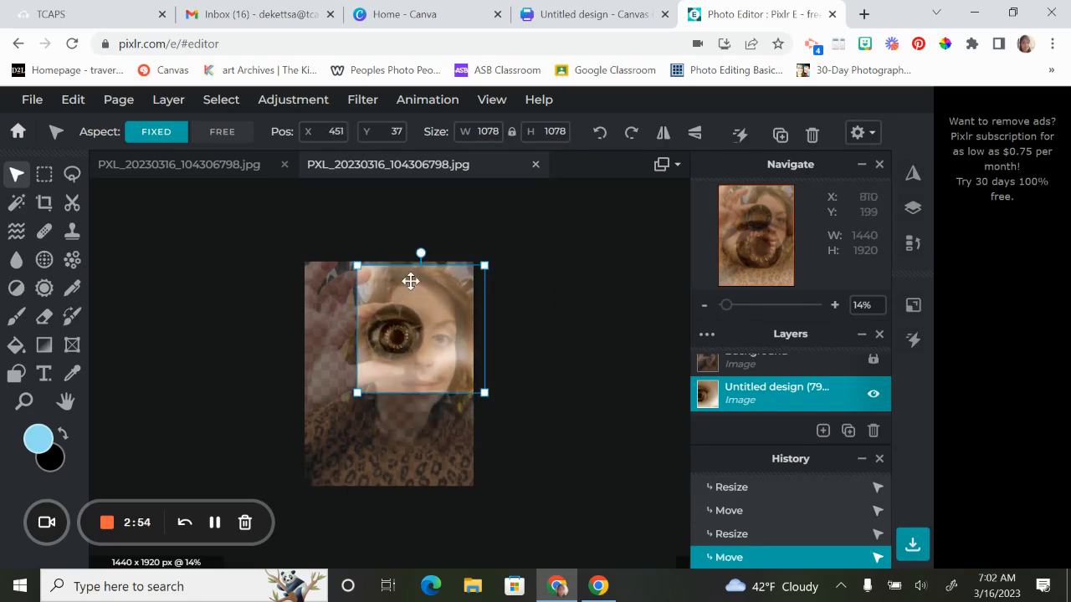
pyautogui.moveTo(485, 266); pyautogui.dragTo(417, 318)
pyautogui.moveTo(469, 278); pyautogui.dragTo(429, 313)
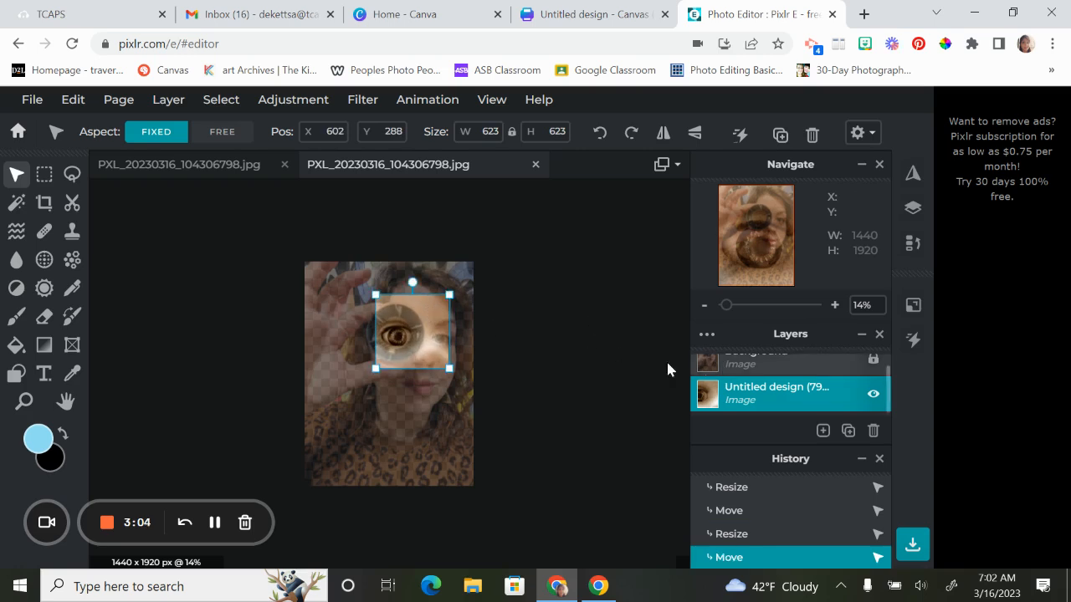
# Step: Set the Background layer's opacity to 100 and close its layer settings
pyautogui.click(619, 359)
pyautogui.click(700, 361)
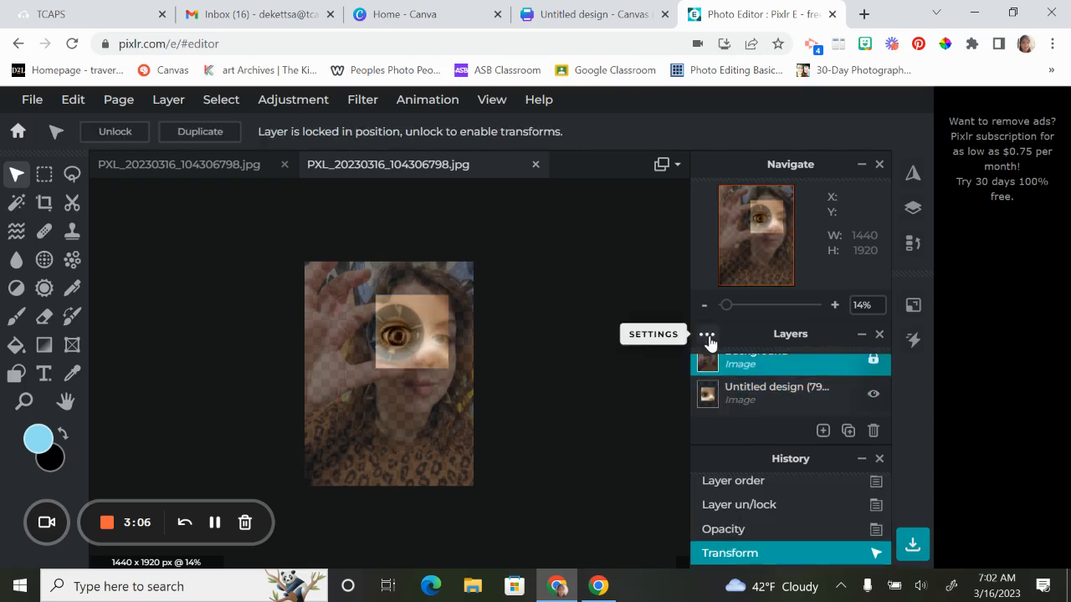
pyautogui.click(707, 335)
pyautogui.moveTo(583, 490); pyautogui.dragTo(730, 493)
pyautogui.scroll(5, 518, 264)
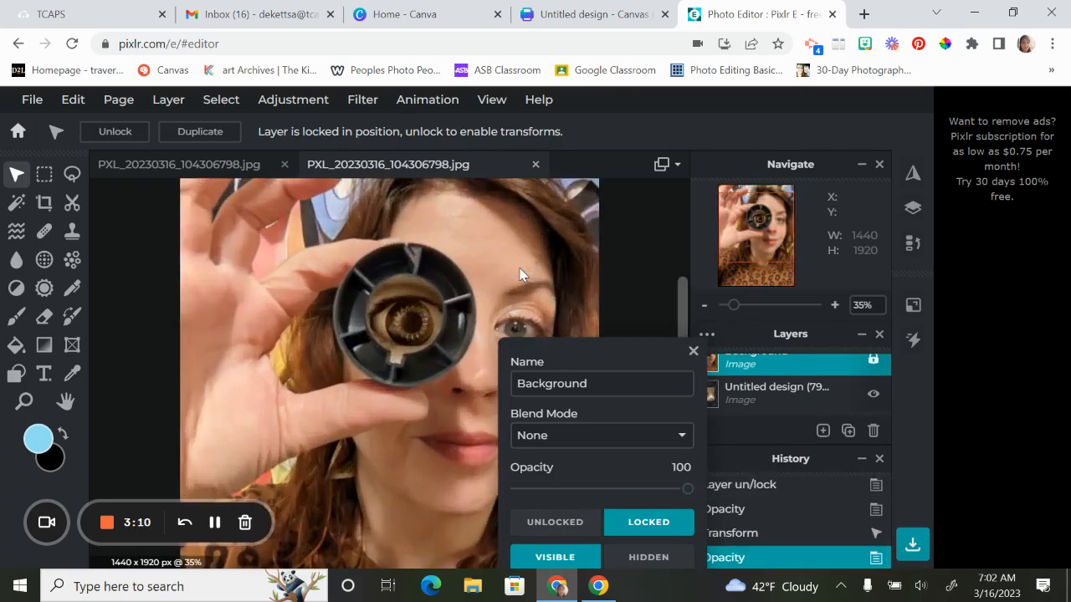
pyautogui.scroll(-3, 527, 276)
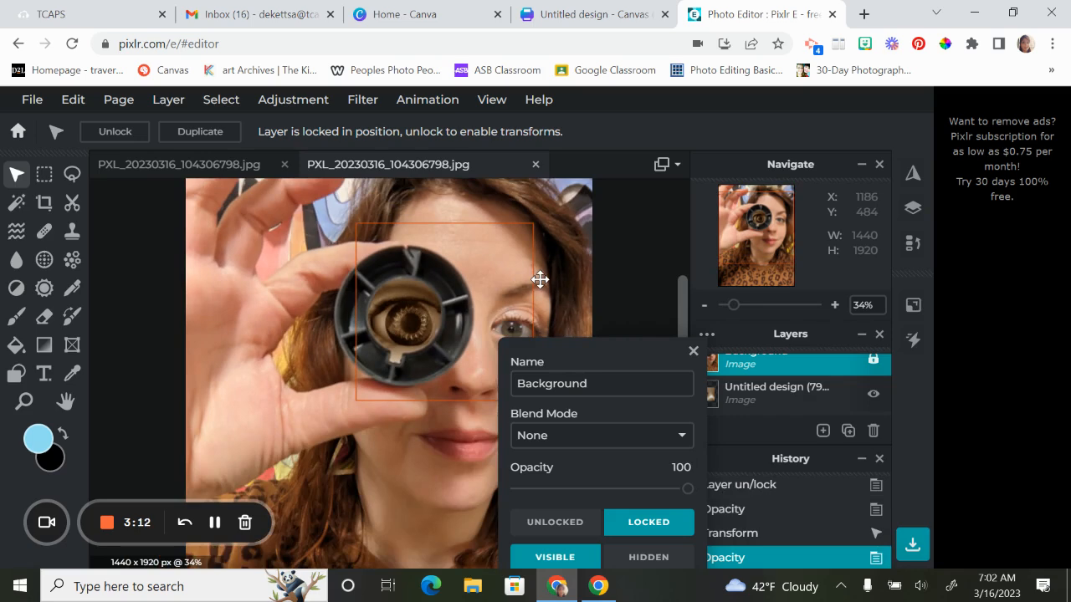
pyautogui.click(693, 351)
pyautogui.scroll(-3, 574, 361)
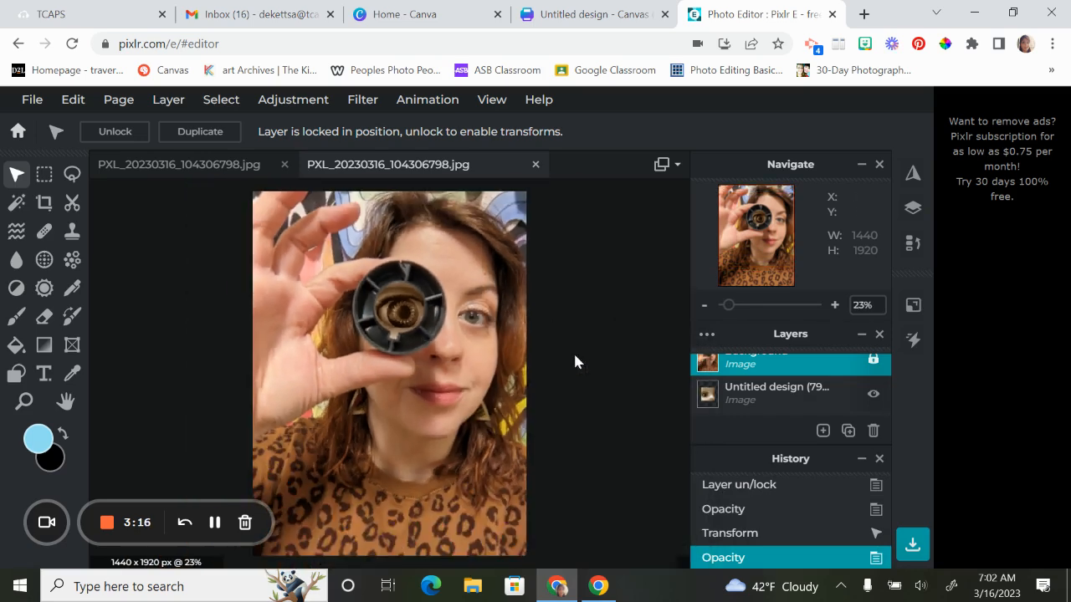